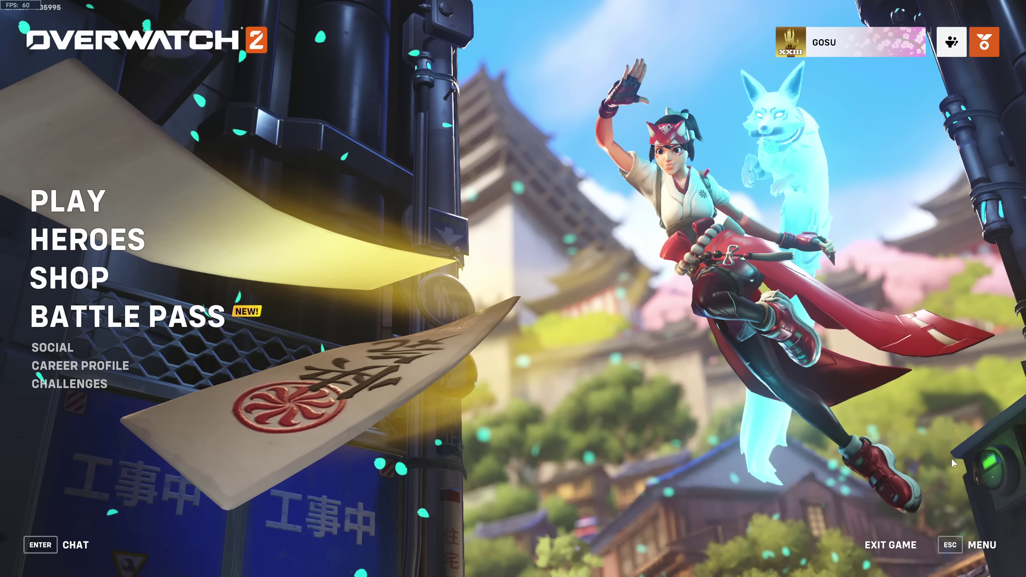
Open the game menu from the main menu and go into Options at the Video settings.
left_click(982, 545)
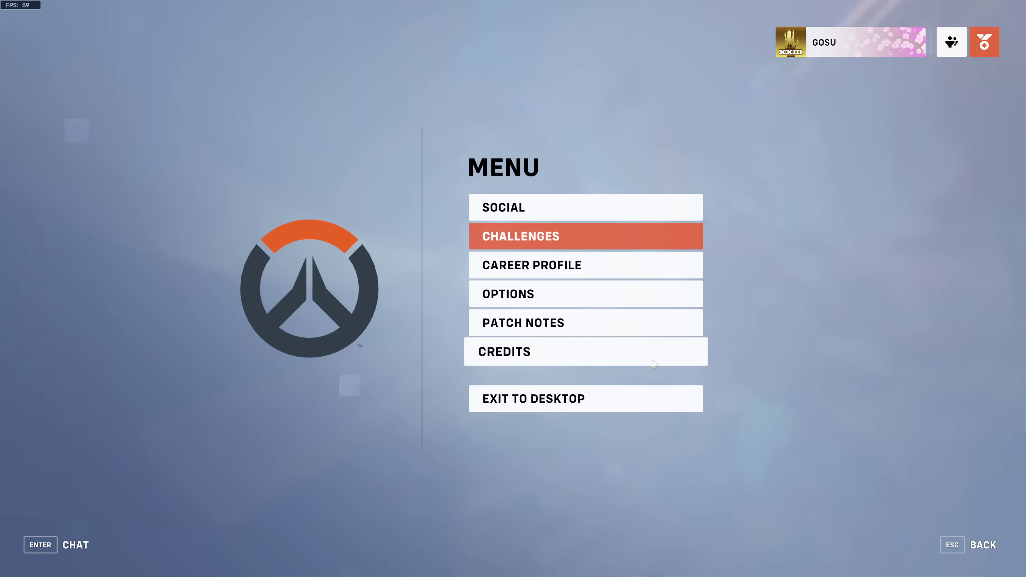
left_click(586, 293)
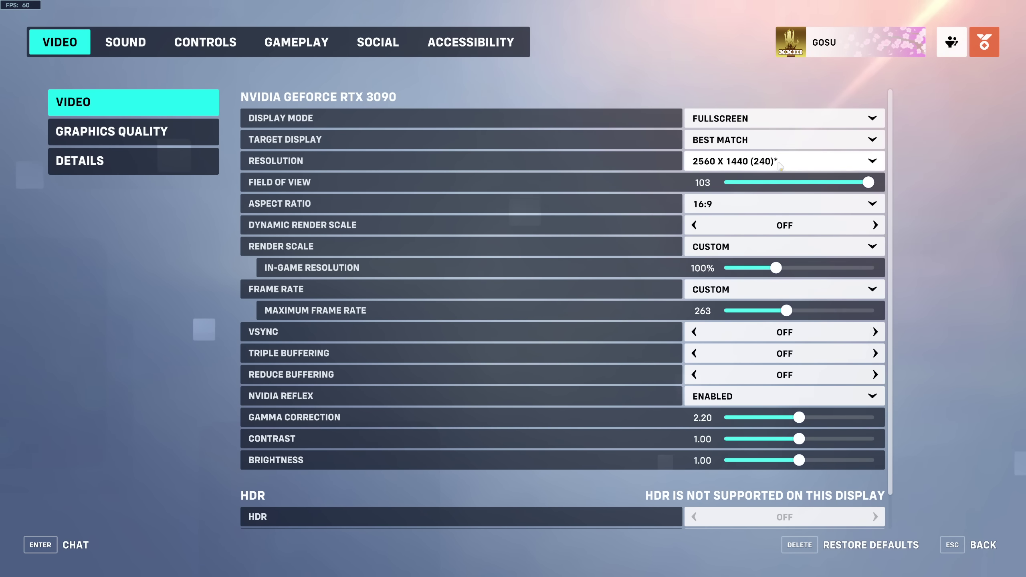
left_click(877, 161)
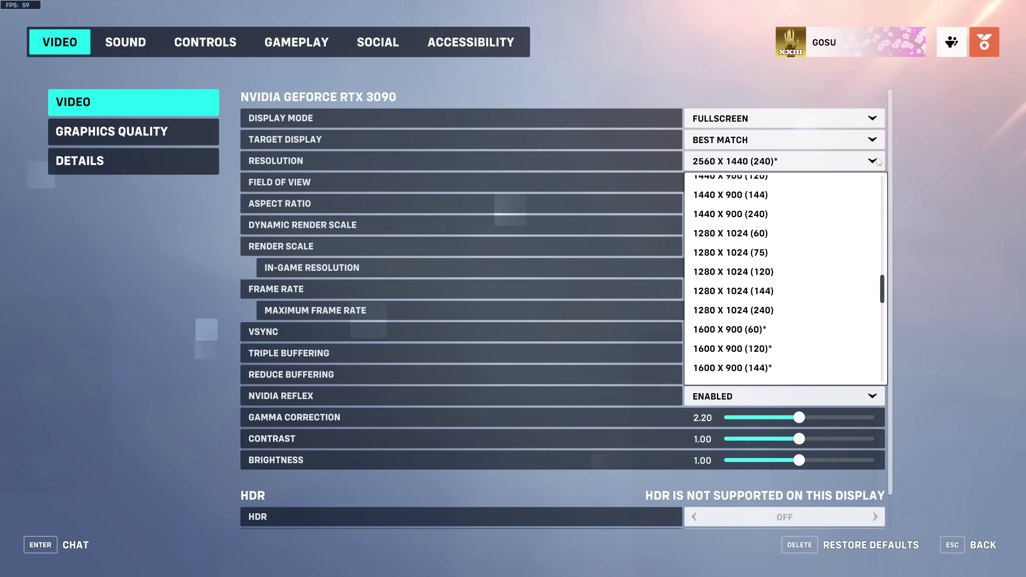
scroll(795, 246, "down", 10)
scroll(795, 246, "up", 5)
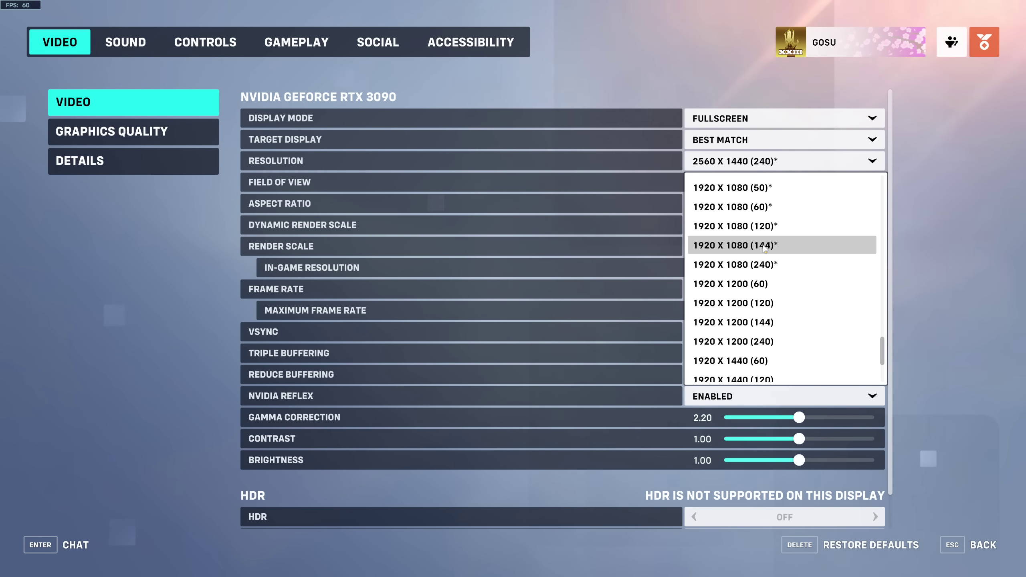
left_click(656, 204)
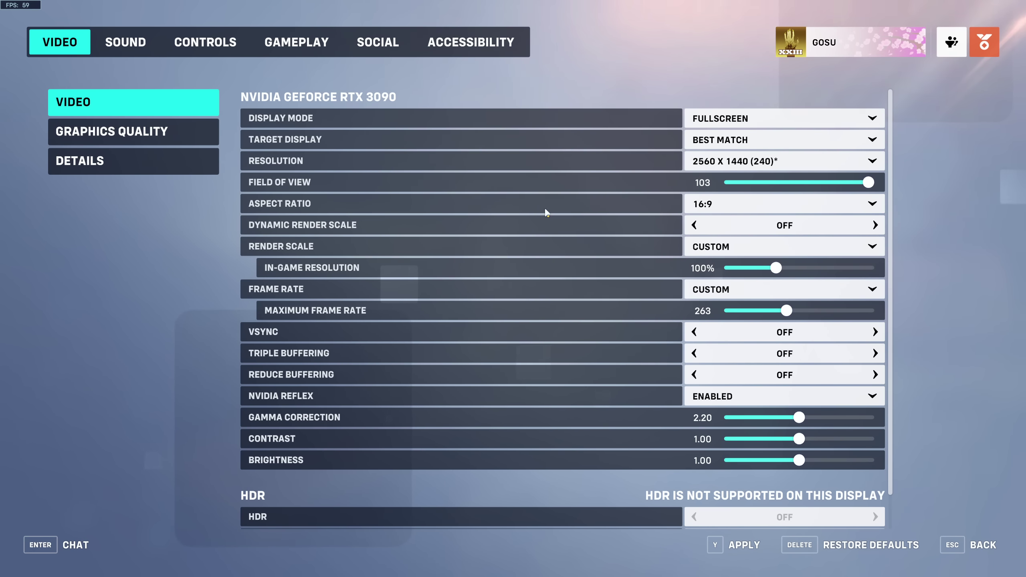
key("Down")
key("Down")
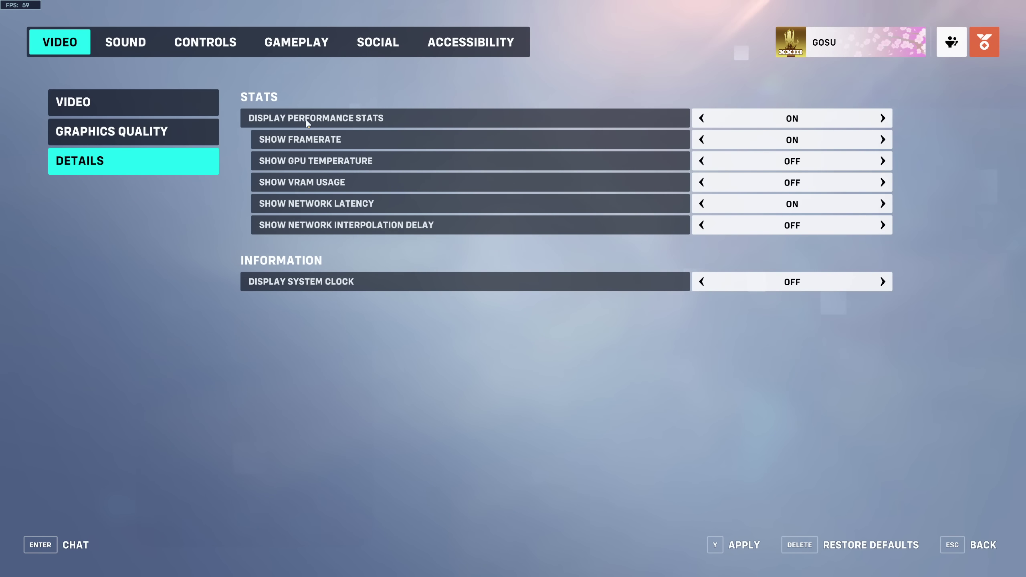
key("Up")
key("Up")
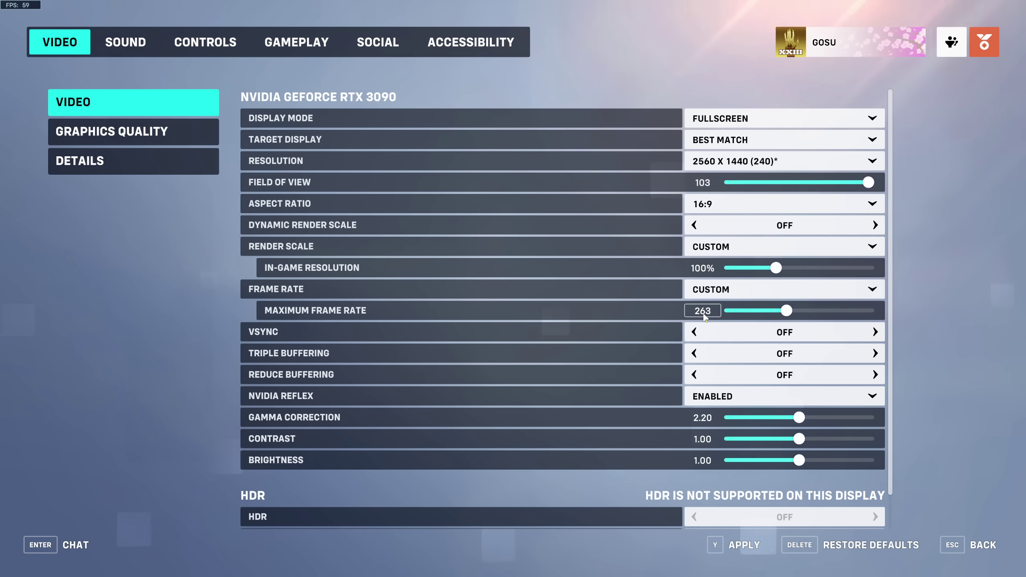
Confirm the frame-rate edit, set NVIDIA Reflex to Enabled + Boost, then show Graphics Quality.
key("y")
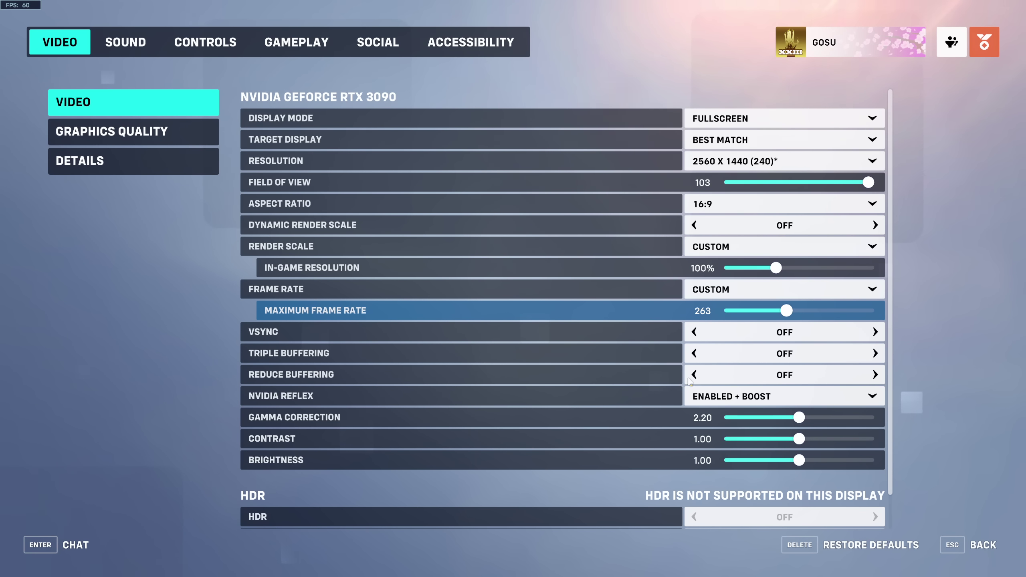
left_click(692, 399)
left_click(724, 437)
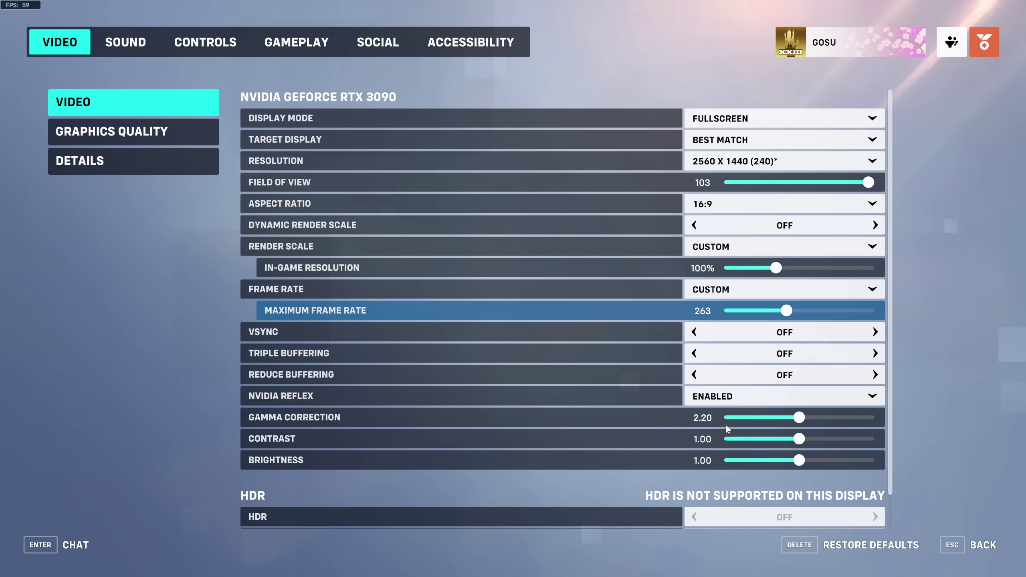
left_click(735, 402)
left_click(734, 459)
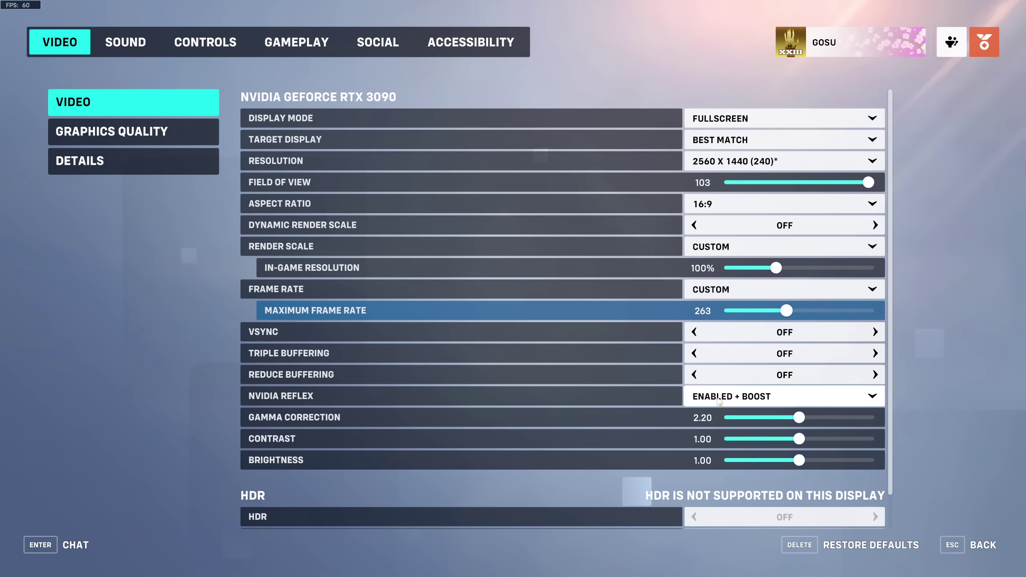
scroll(525, 392, "down", 2)
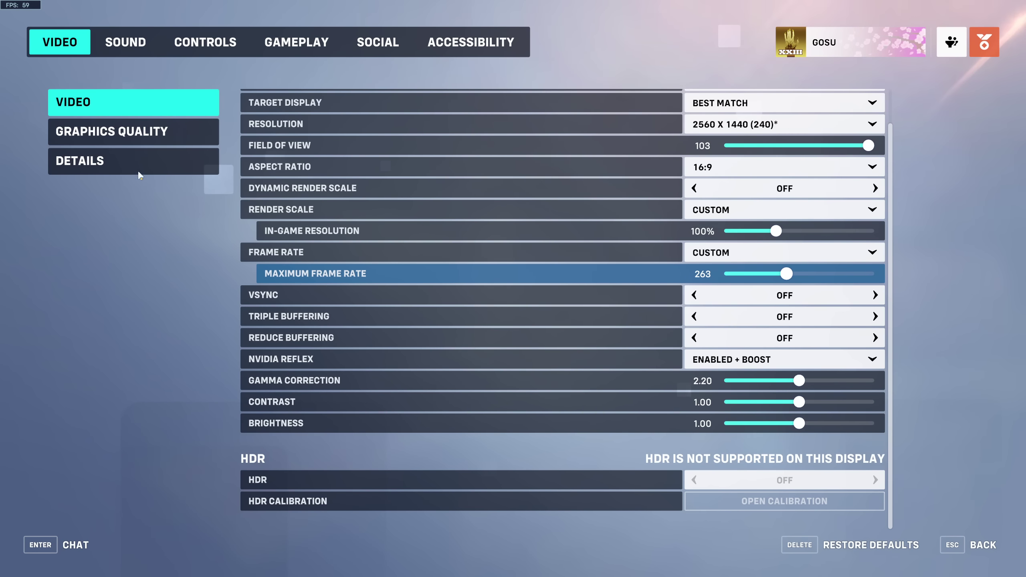
left_click(122, 131)
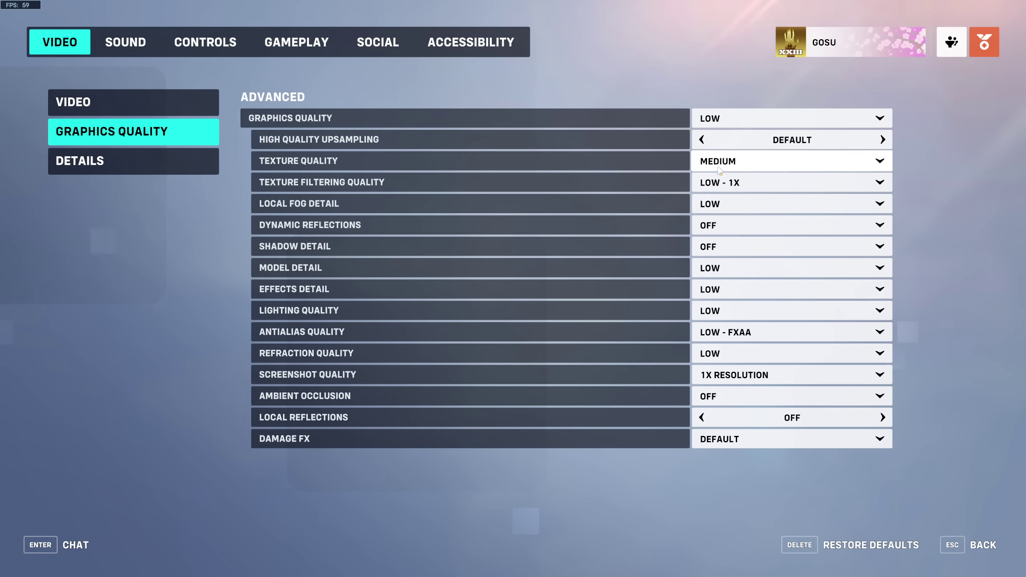
Use the Low graphics preset with Medium texture quality and show the performance stats details.
left_click(792, 118)
left_click(720, 161)
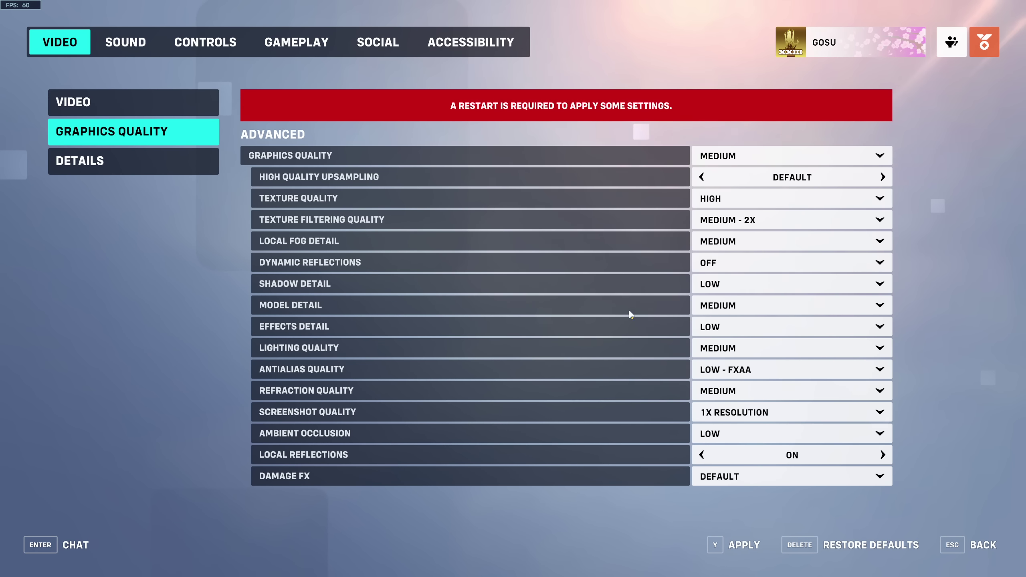
left_click(792, 155)
left_click(722, 179)
left_click(724, 200)
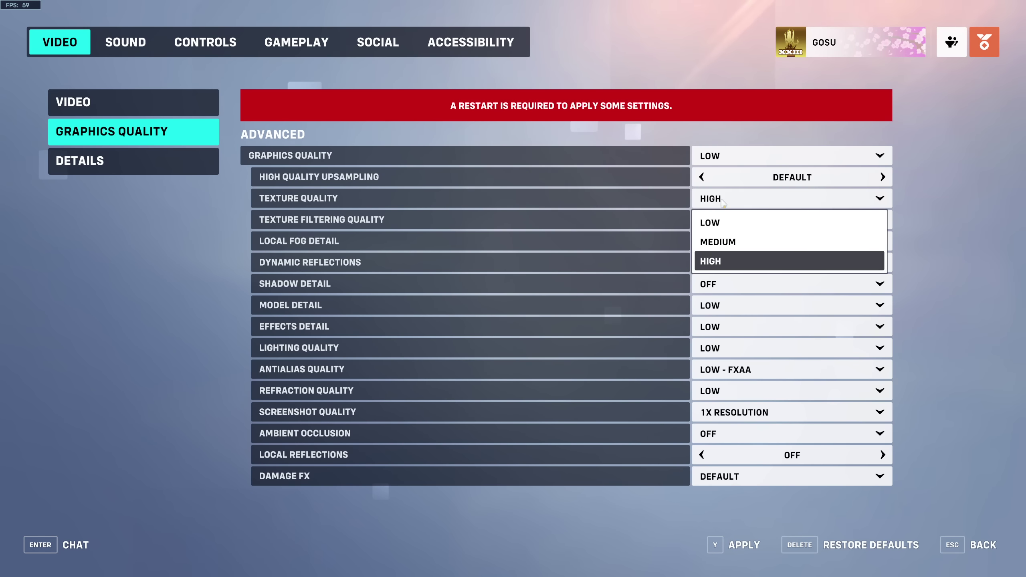
left_click(728, 245)
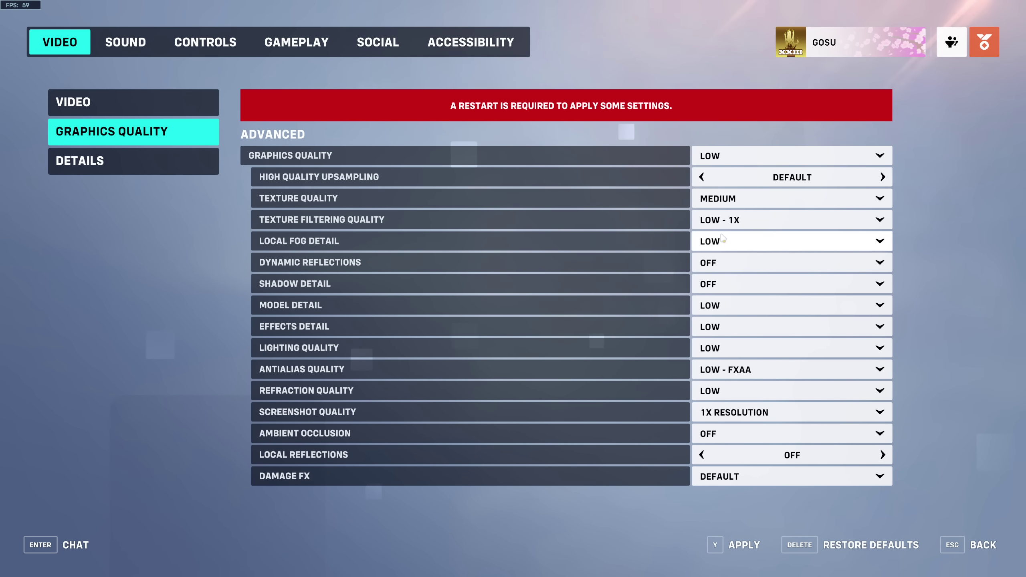
left_click(154, 161)
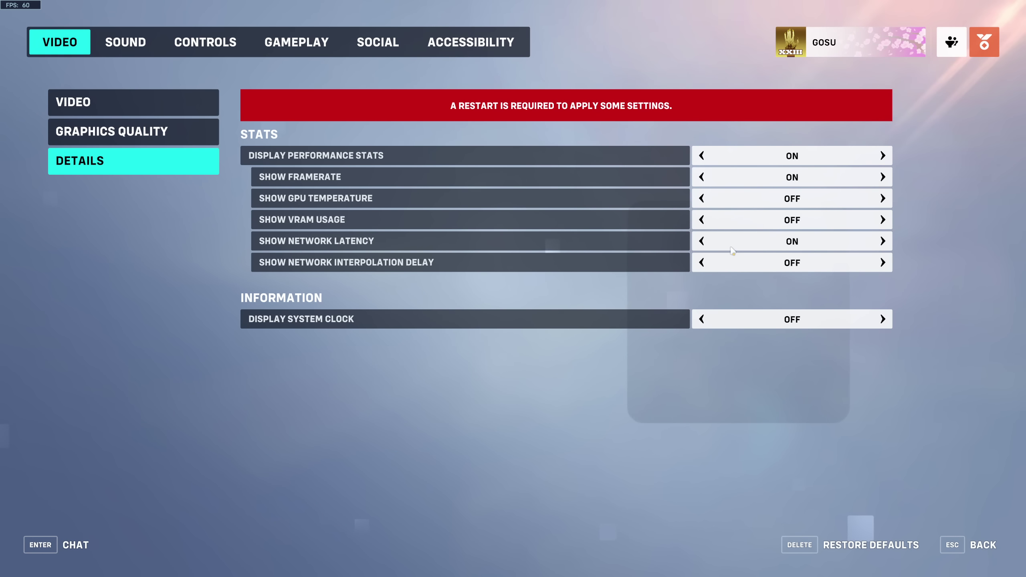
left_click(136, 49)
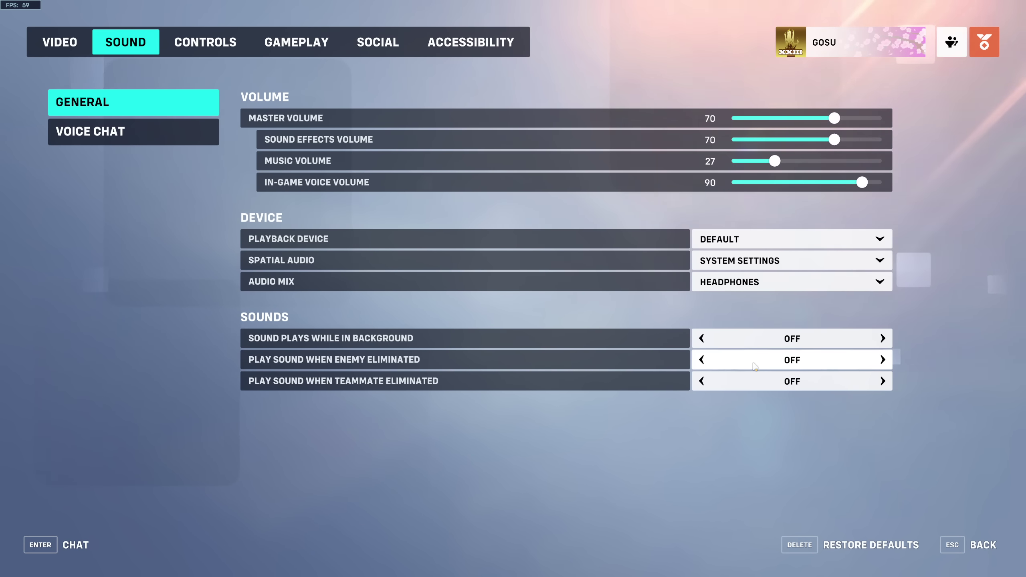
left_click(133, 131)
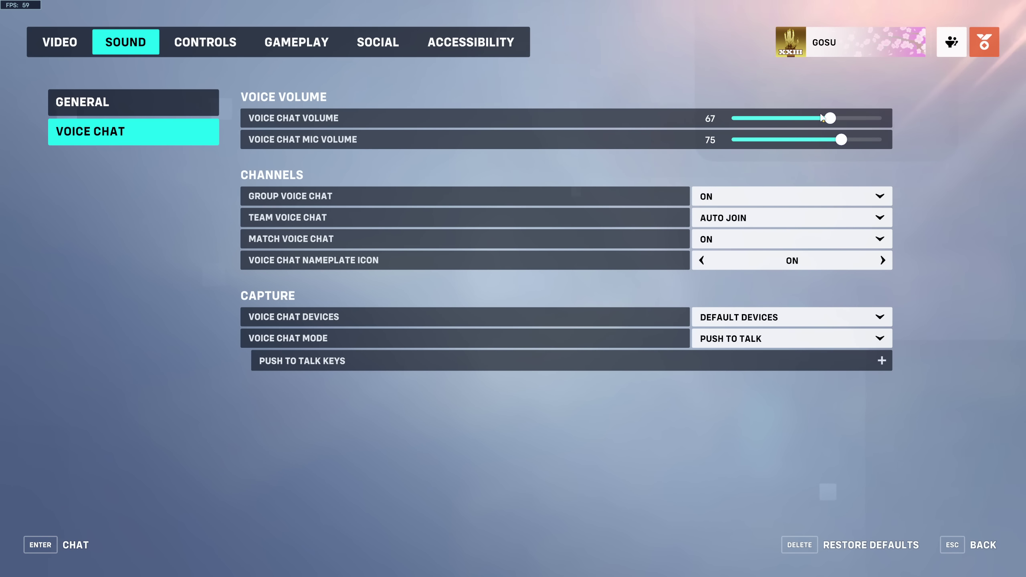
mouse_move(829, 121)
left_mouse_down()
mouse_move(813, 123)
mouse_move(829, 122)
left_mouse_up()
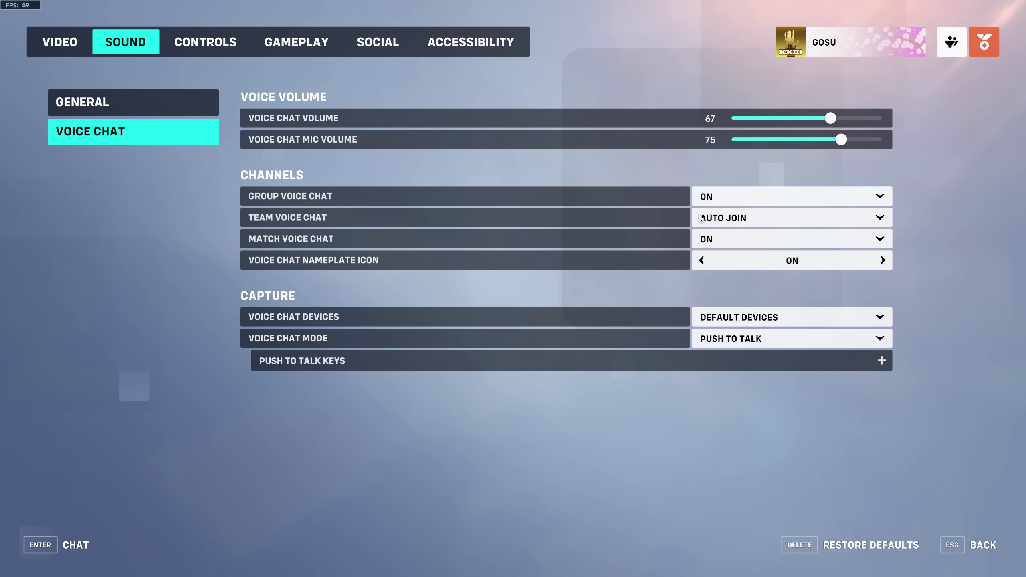
left_click(198, 103)
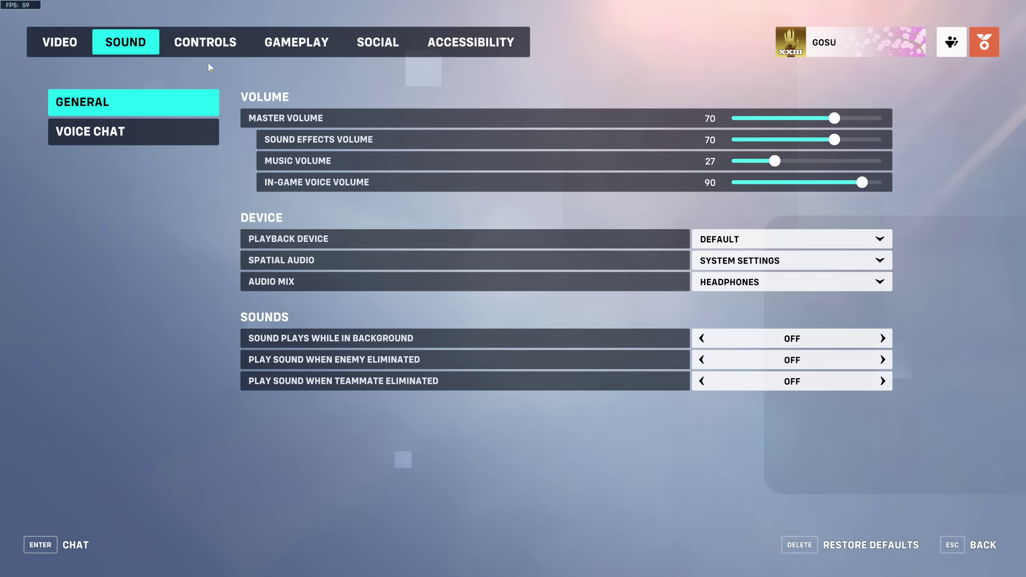
left_click(211, 43)
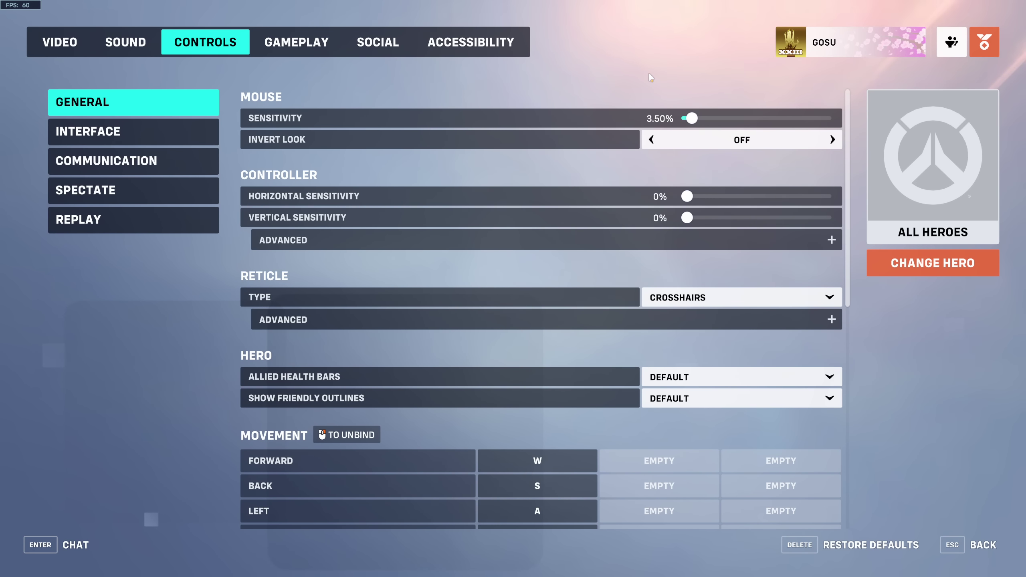
Keep Crosshairs as the reticle type and green as its colour in Reticle Advanced.
scroll(627, 282, "down", 1)
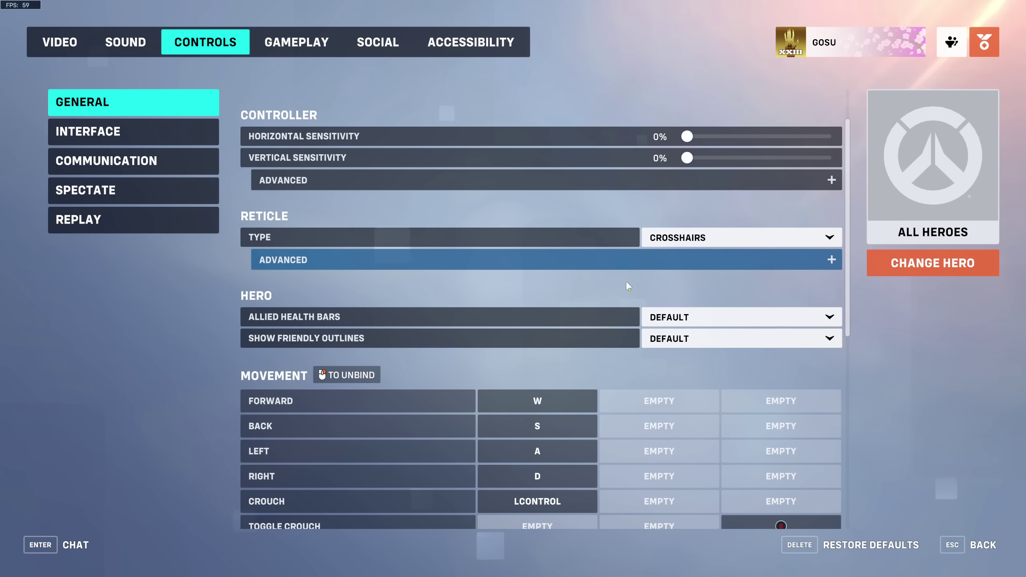
left_click(742, 238)
left_click(687, 300)
left_click(622, 260)
scroll(619, 375, "down", 1)
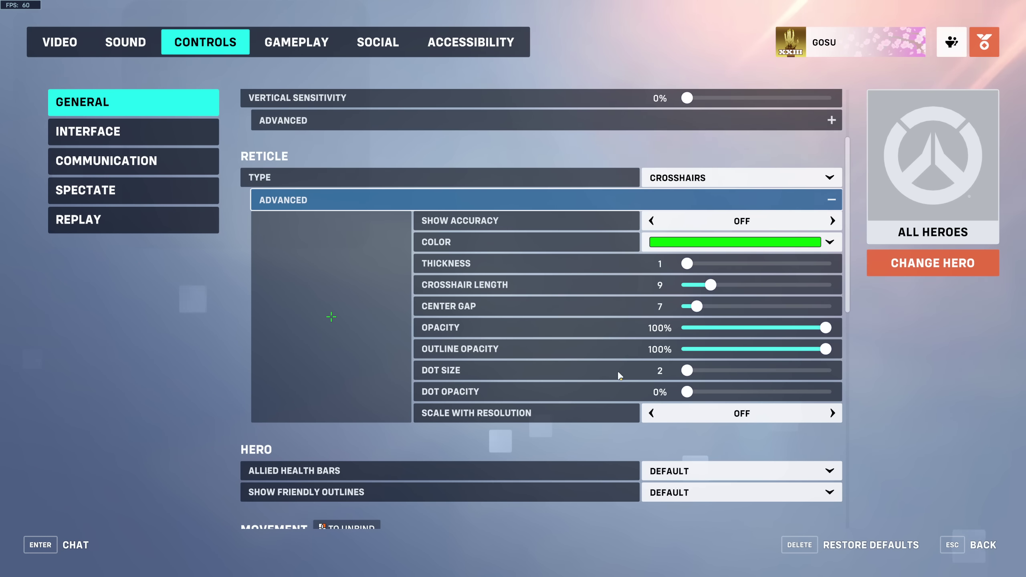
left_click(669, 245)
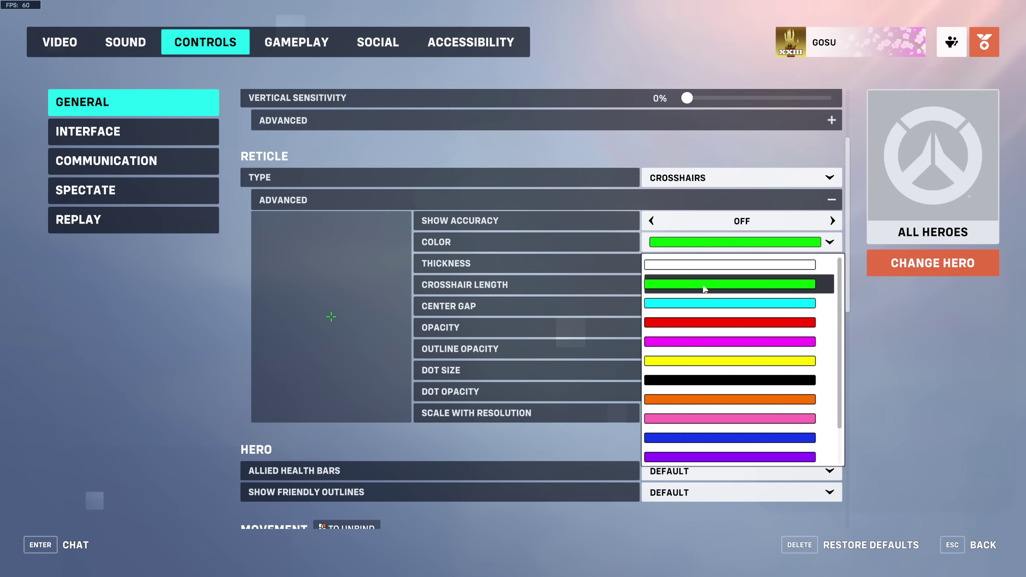
left_click(705, 288)
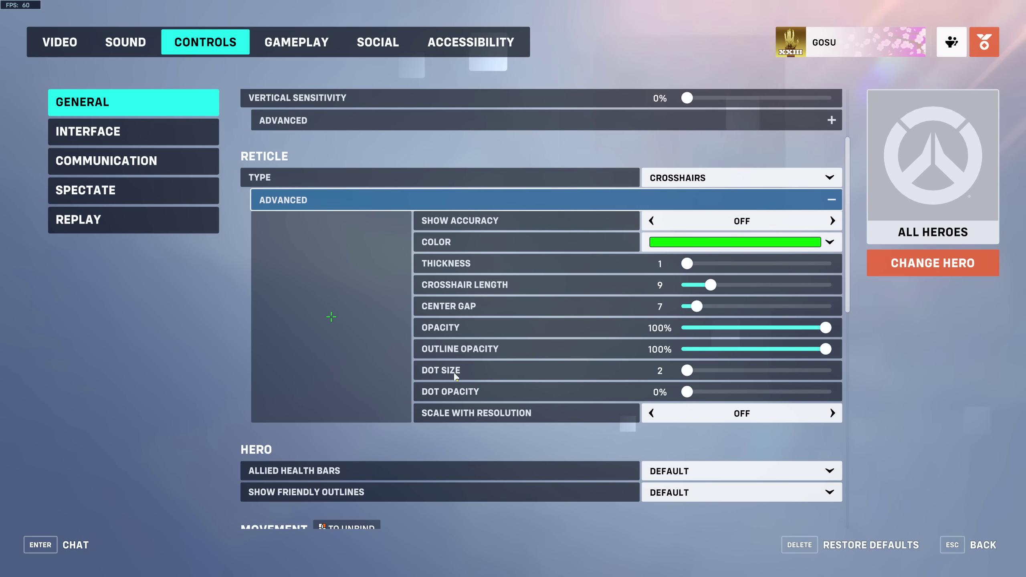
Set dot opacity to 0%, resolution scaling off, crosshair length 9 and center gap 6.
left_click_drag(714, 396, 683, 394)
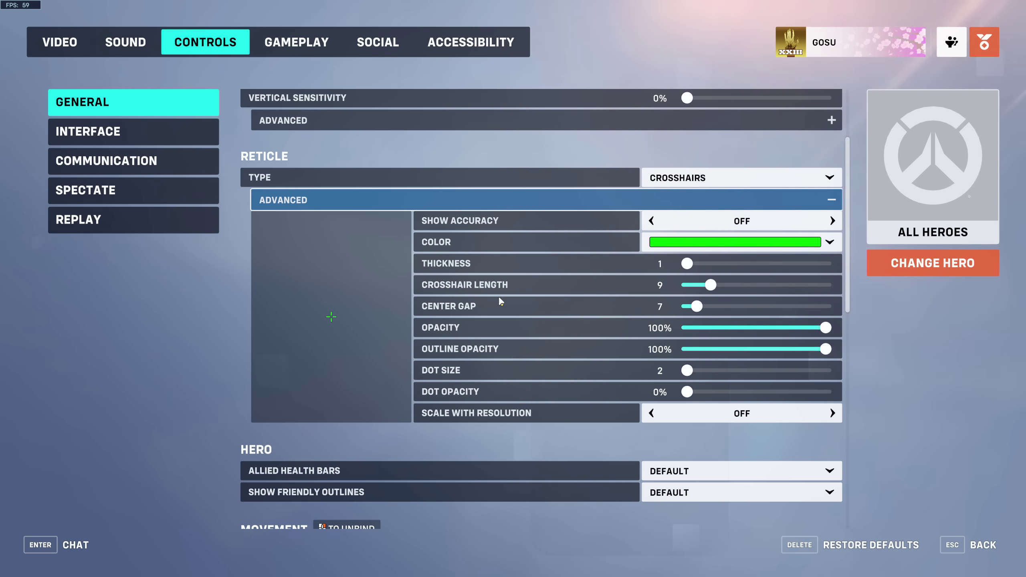
left_click(742, 413)
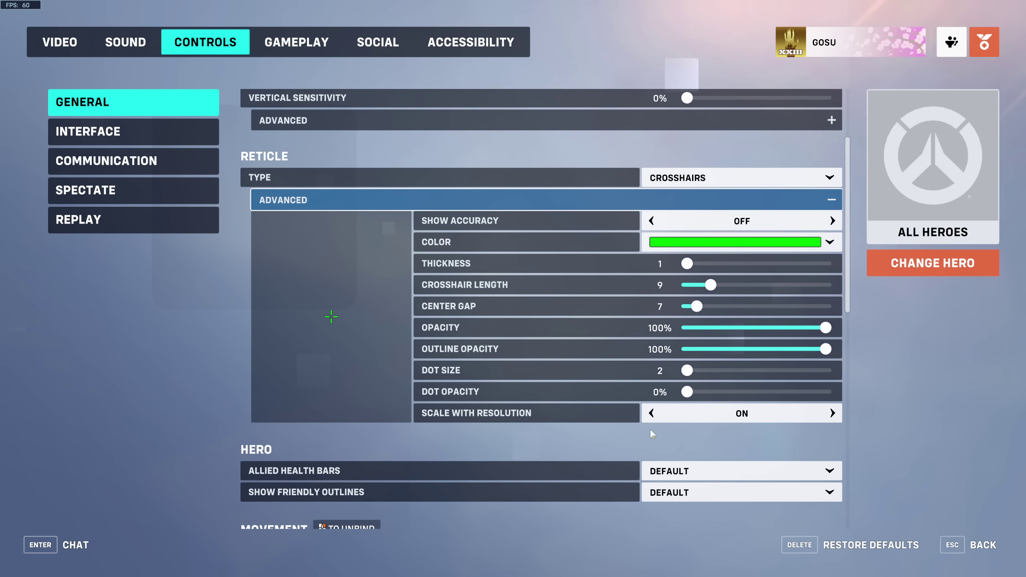
left_click(656, 414)
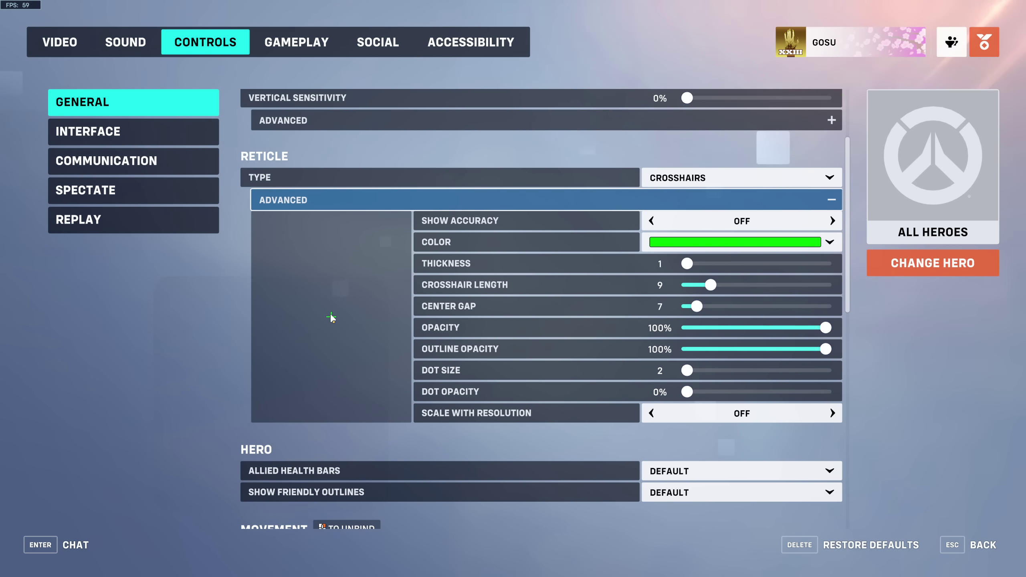
left_click(717, 285)
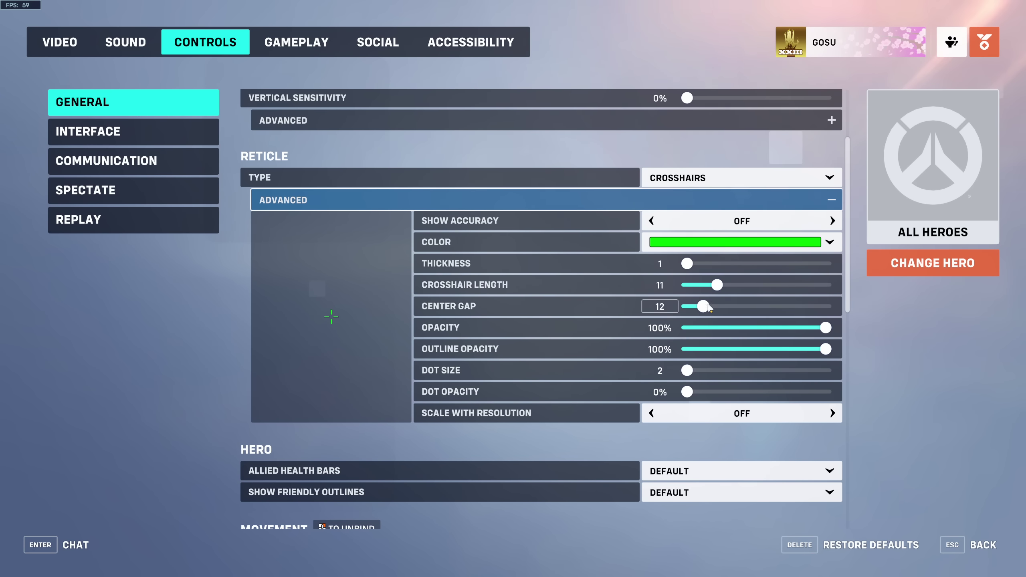
left_click_drag(707, 311, 705, 288)
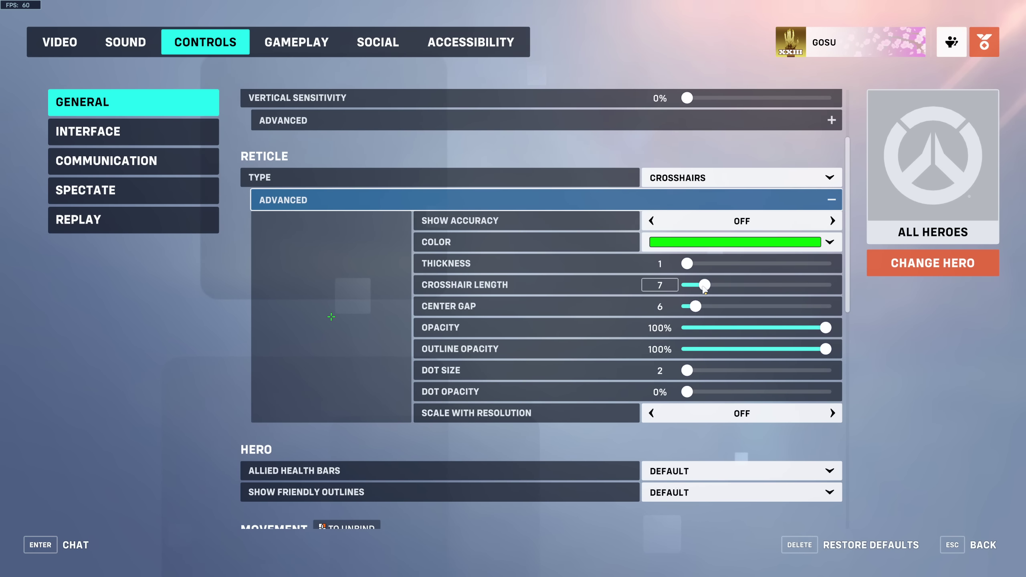
left_click_drag(704, 287, 696, 307)
scroll(509, 404, "down", 5)
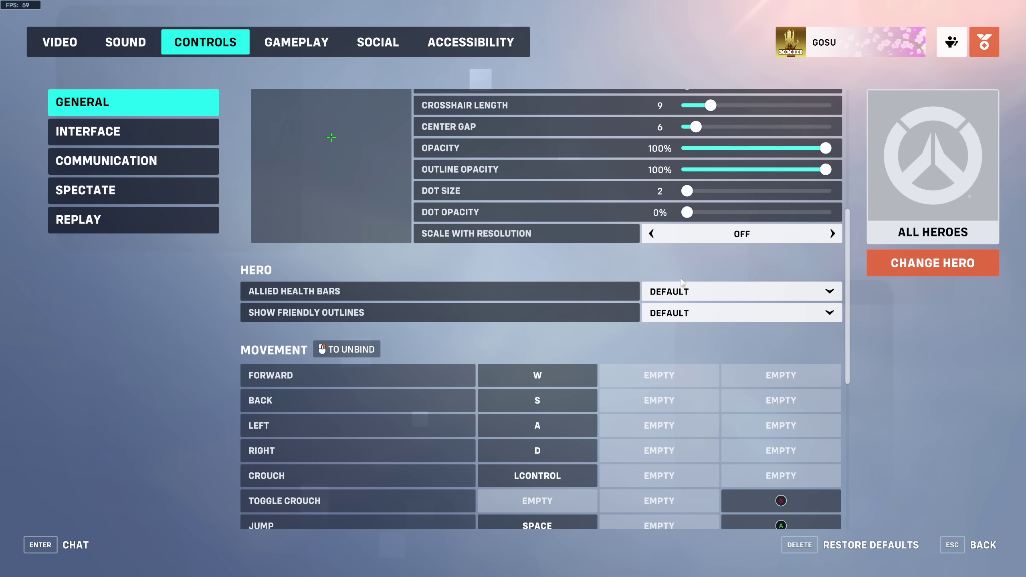
Scroll through the Movement and Weapons & Abilities bindings, then show the Communication bindings.
scroll(454, 289, "down", 2)
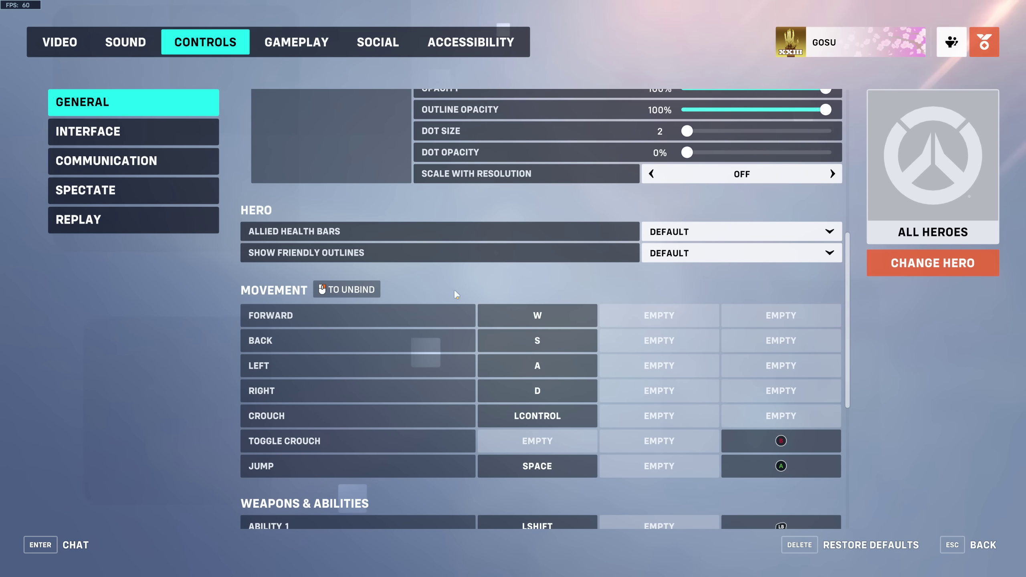
scroll(454, 289, "down", 10)
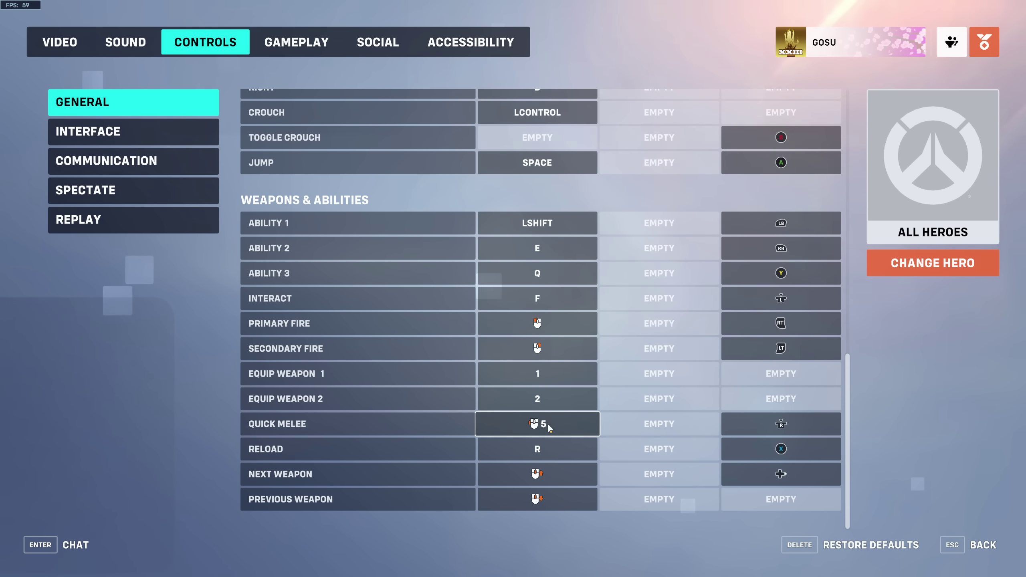
left_click(183, 164)
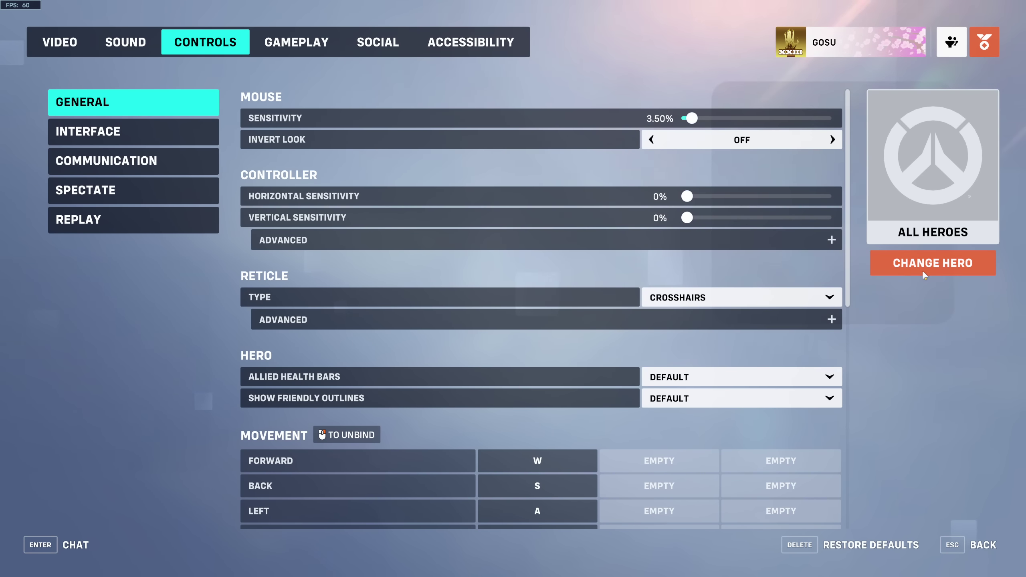
Set Widowmaker's Grappling Hook Sensitivity override to 39%, then select Genji.
left_click(922, 269)
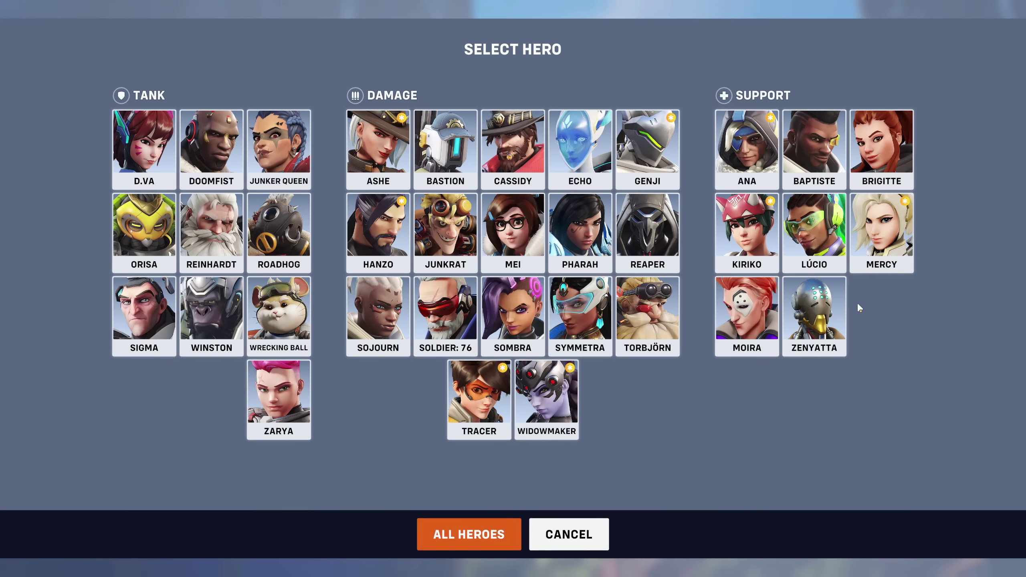
left_click(576, 406)
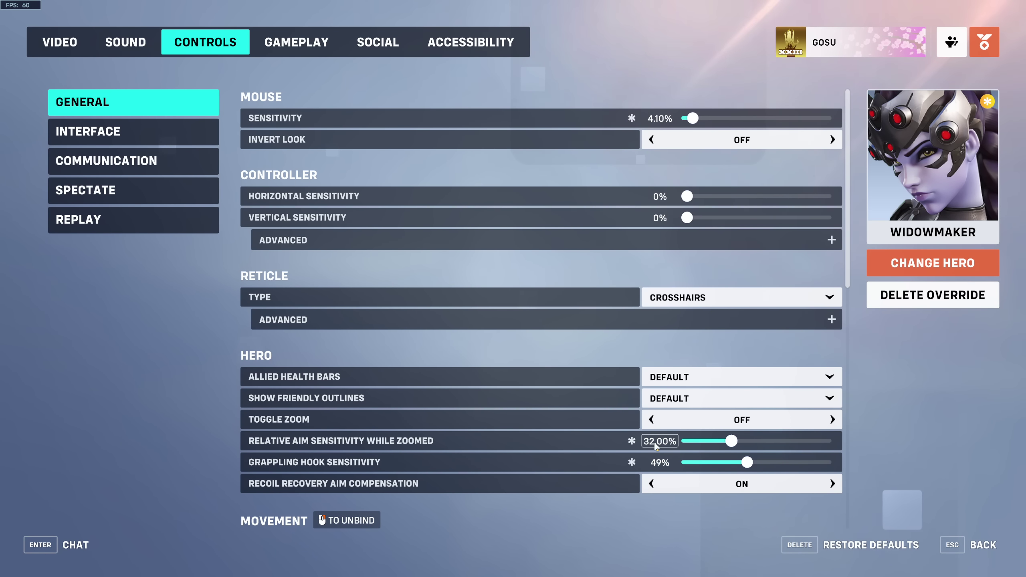
scroll(615, 288, "down", 2)
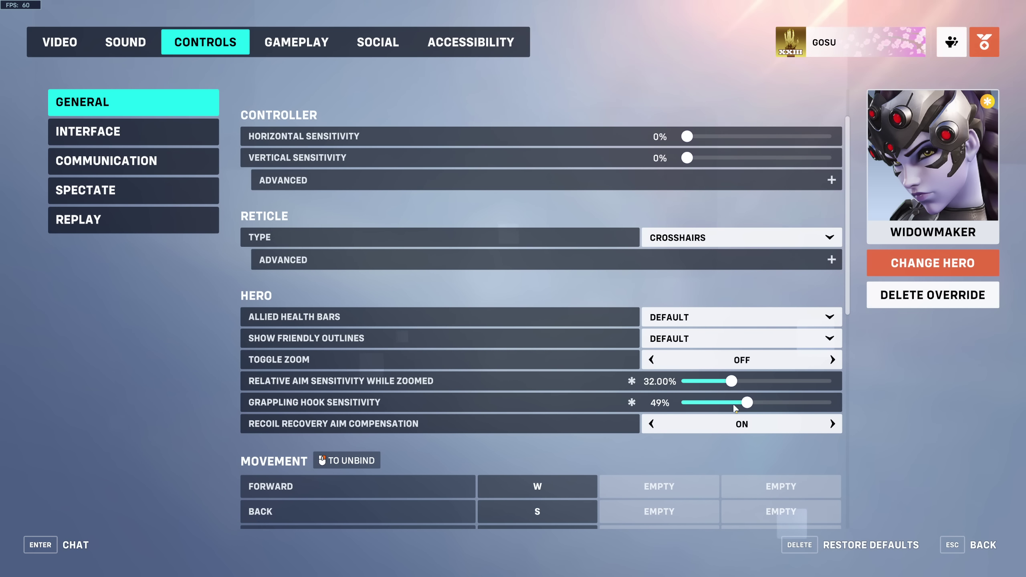
left_click_drag(748, 402, 732, 402)
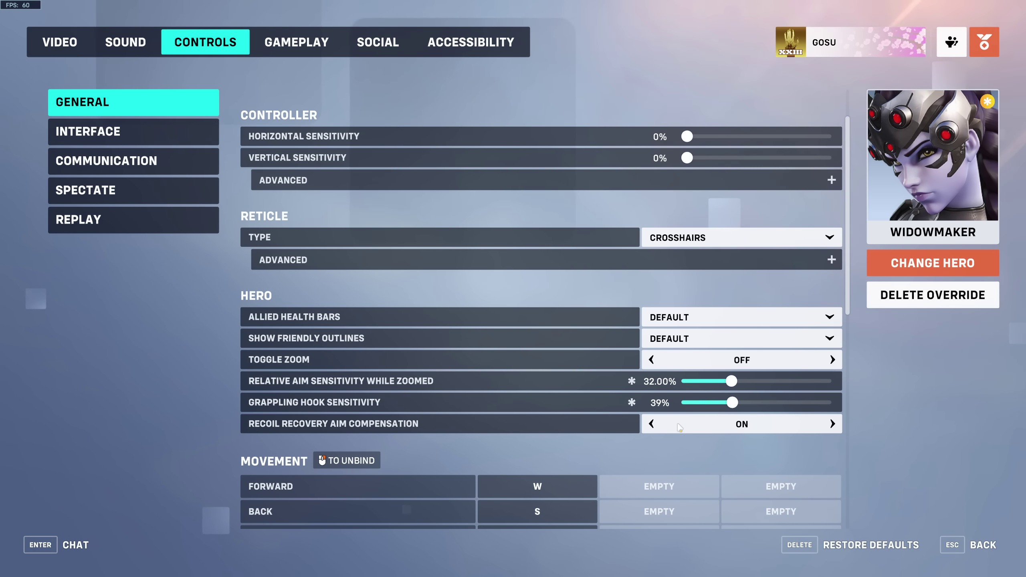
scroll(539, 378, "up", 2)
left_click(932, 263)
left_click(651, 133)
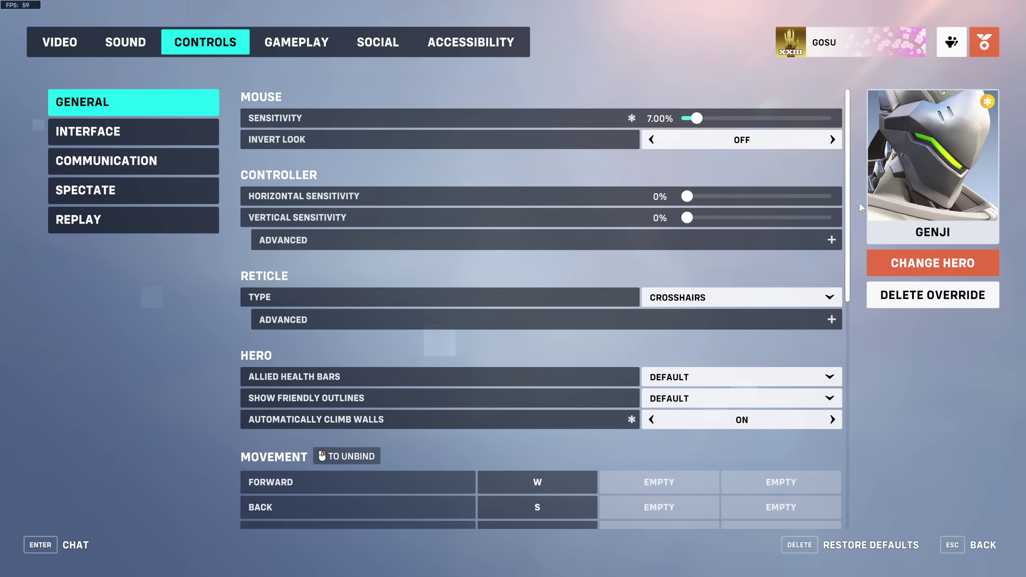
Enter 4.1 as Hanzo's hero sensitivity override, then go to the Gameplay settings.
left_click(918, 263)
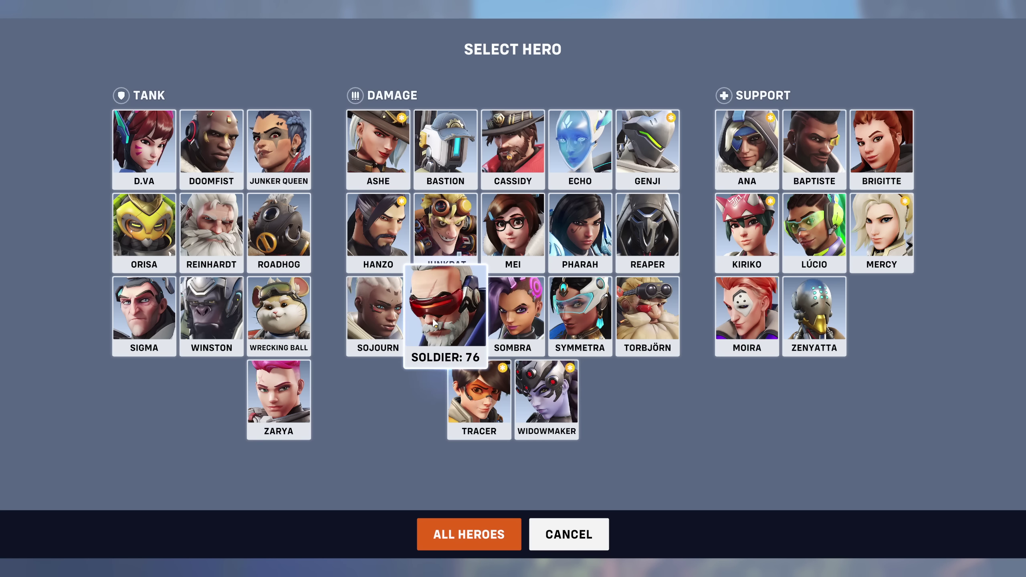
left_click(387, 252)
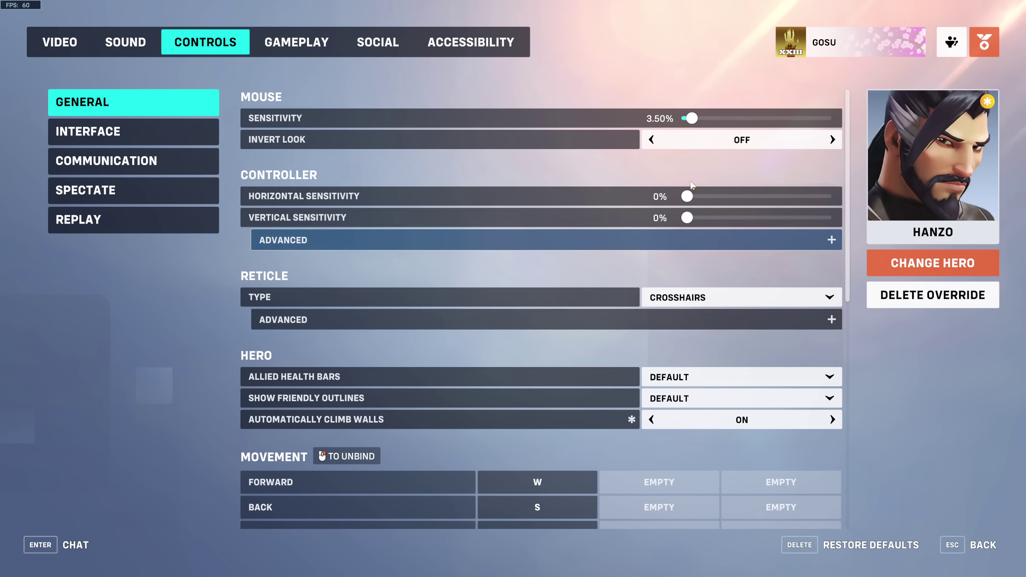
left_click(663, 119)
type("4.1")
key("Return")
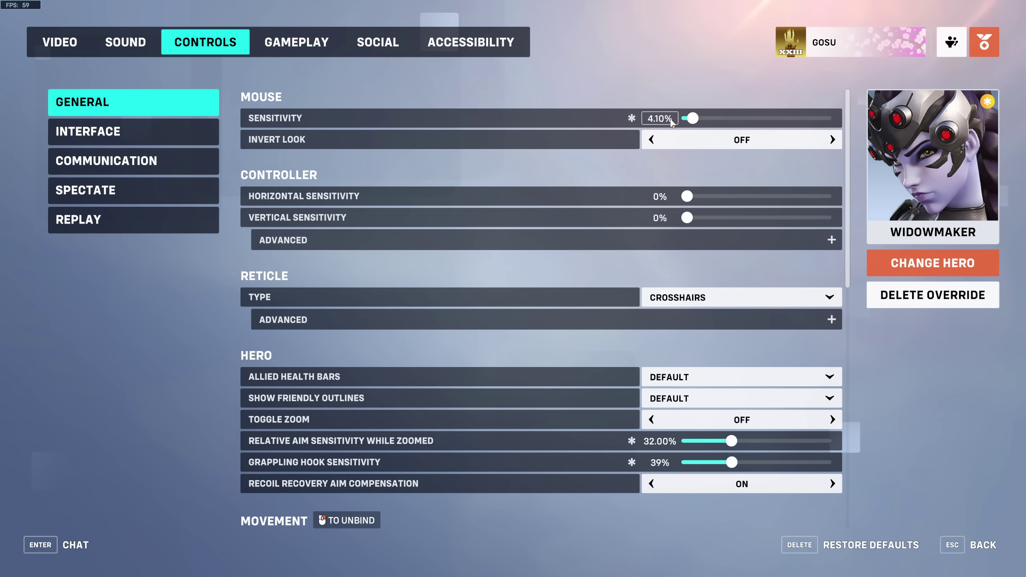
left_click(920, 267)
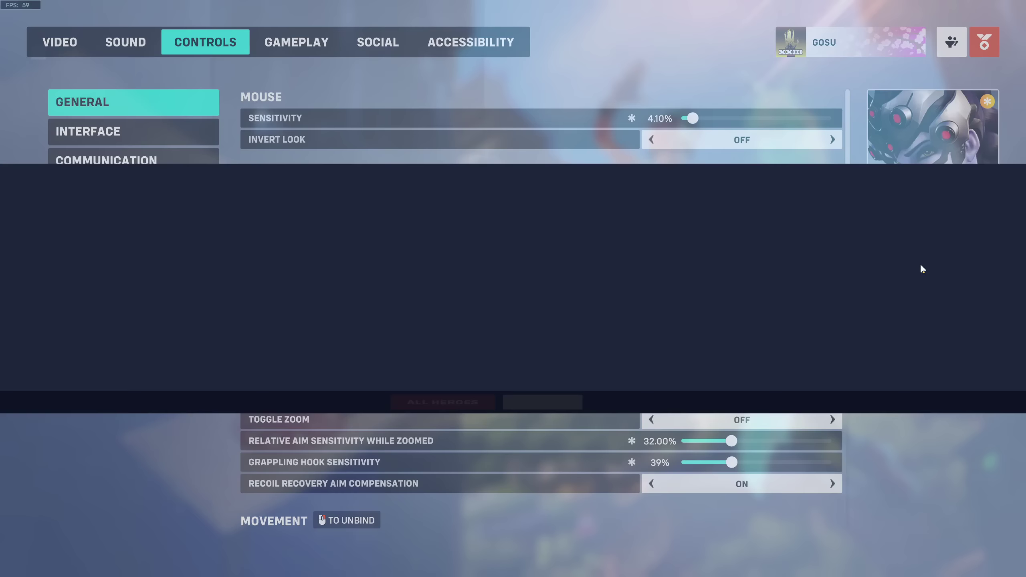
left_click(408, 267)
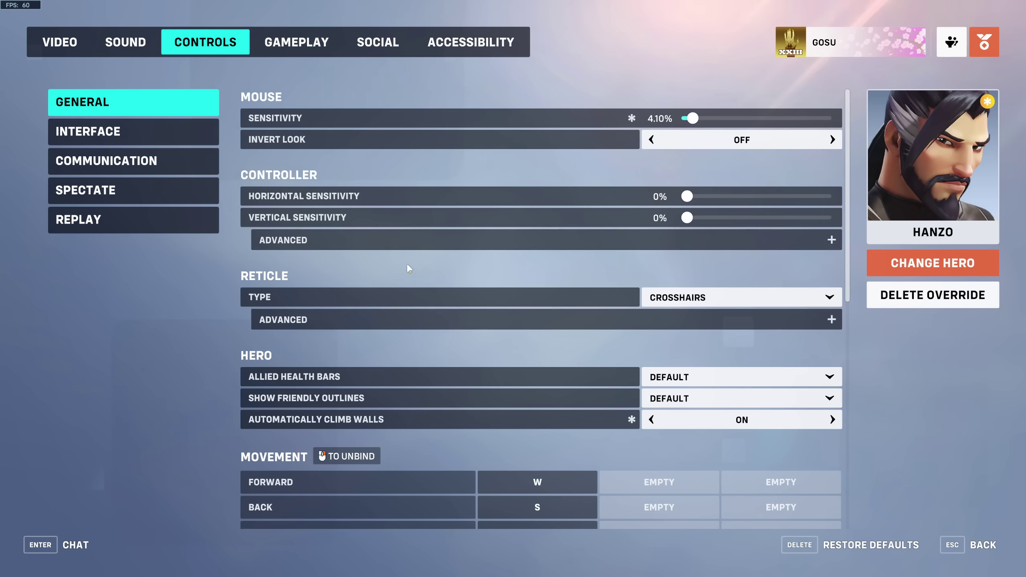
key("e")
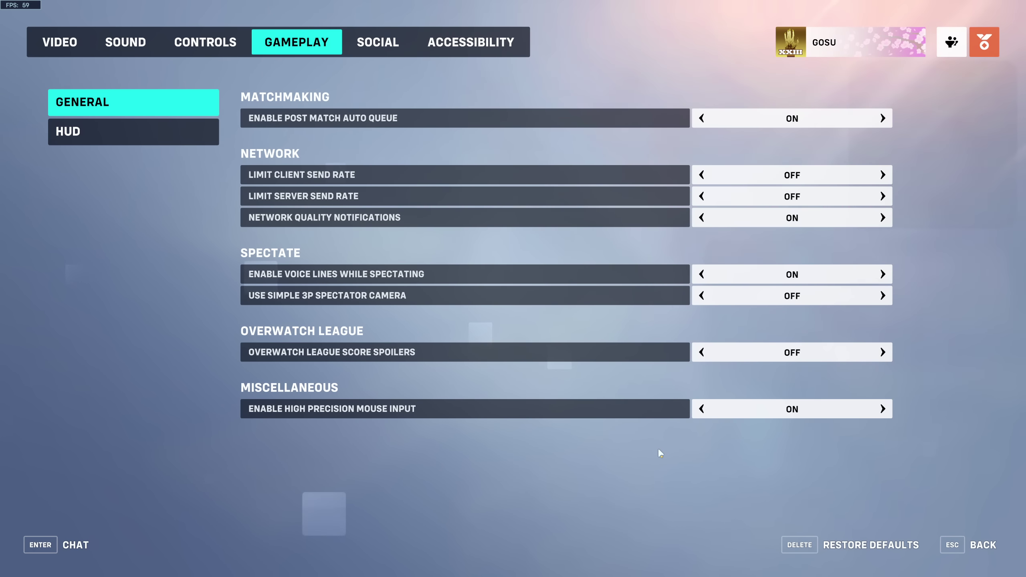
Review the Gameplay HUD options, then show the Social privacy settings.
left_click(134, 131)
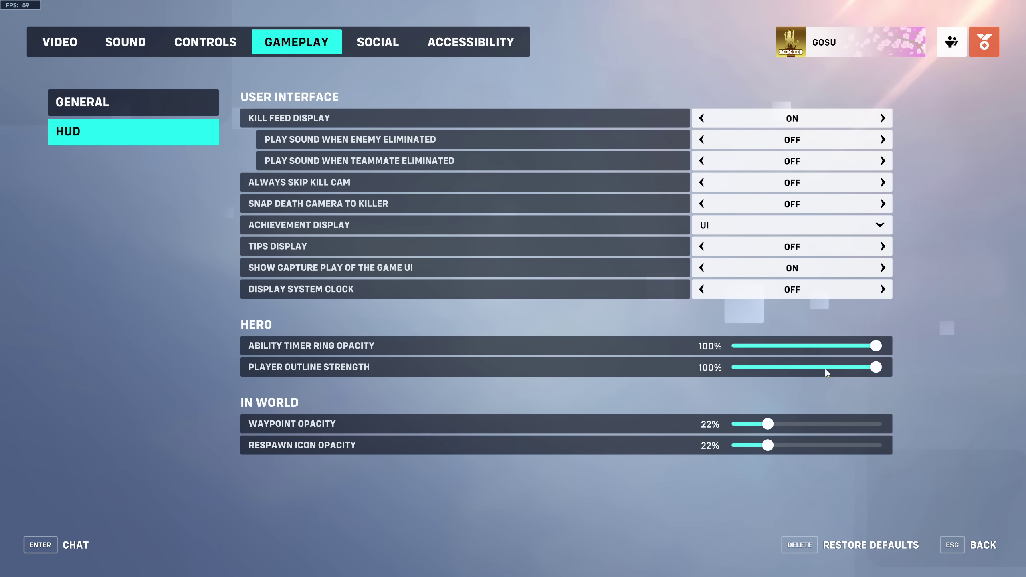
left_click(378, 43)
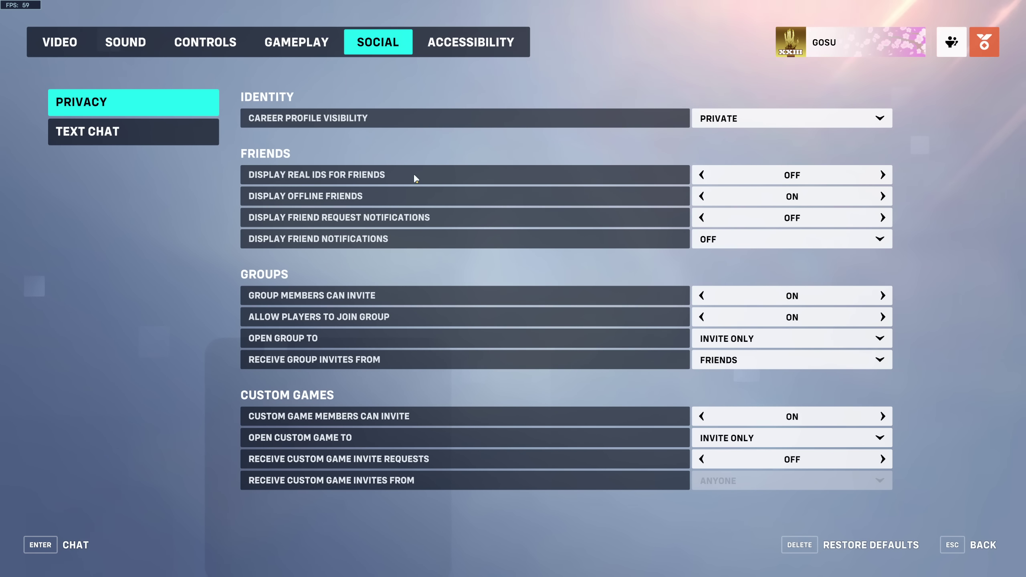
In Accessibility, return Camera Shake to Reduced after trying Default, then view Color Blindness and Text to Speech.
left_click(450, 43)
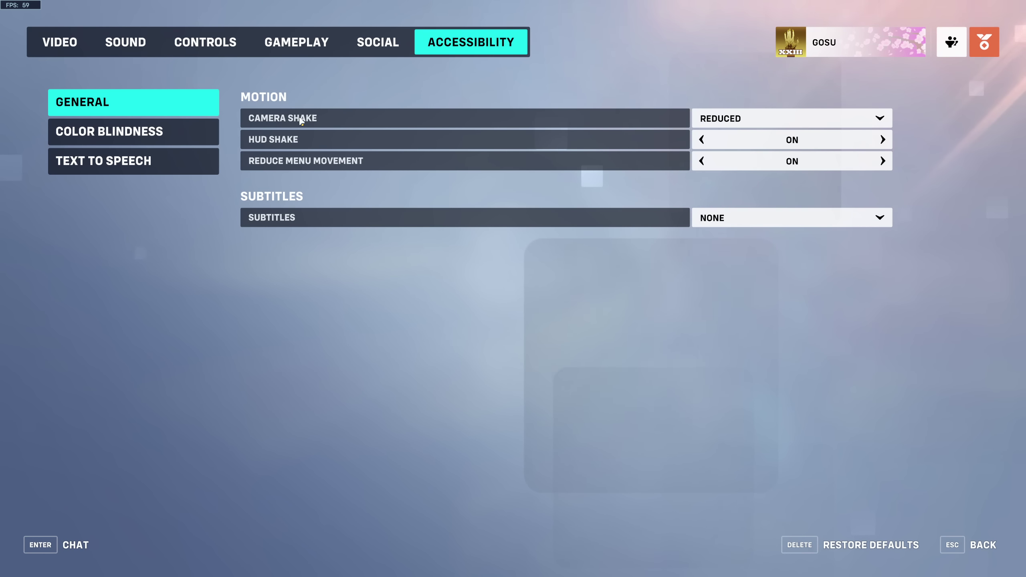
left_click(705, 118)
left_click(705, 140)
left_click(705, 118)
left_click(705, 160)
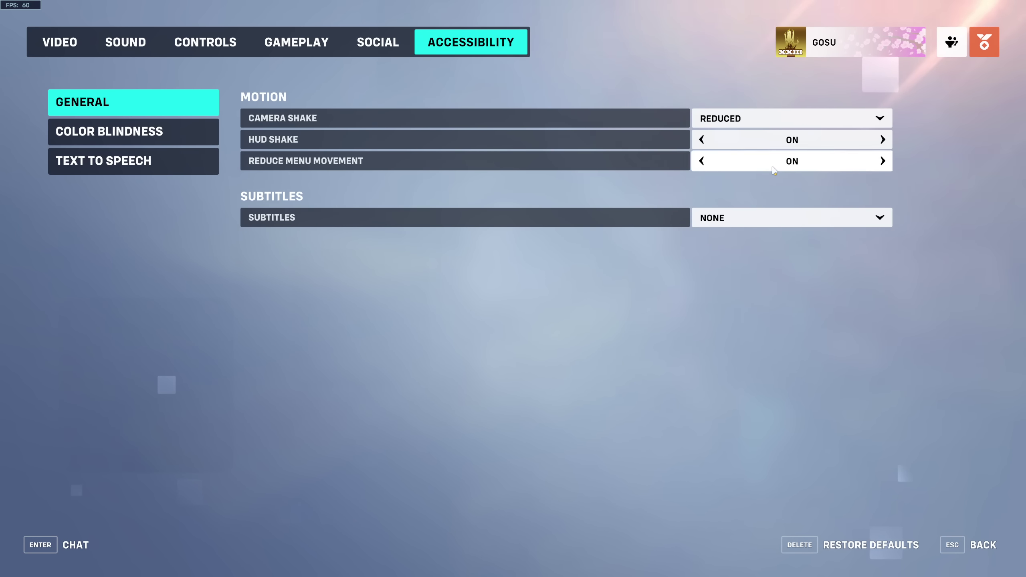
left_click(130, 134)
left_click(111, 163)
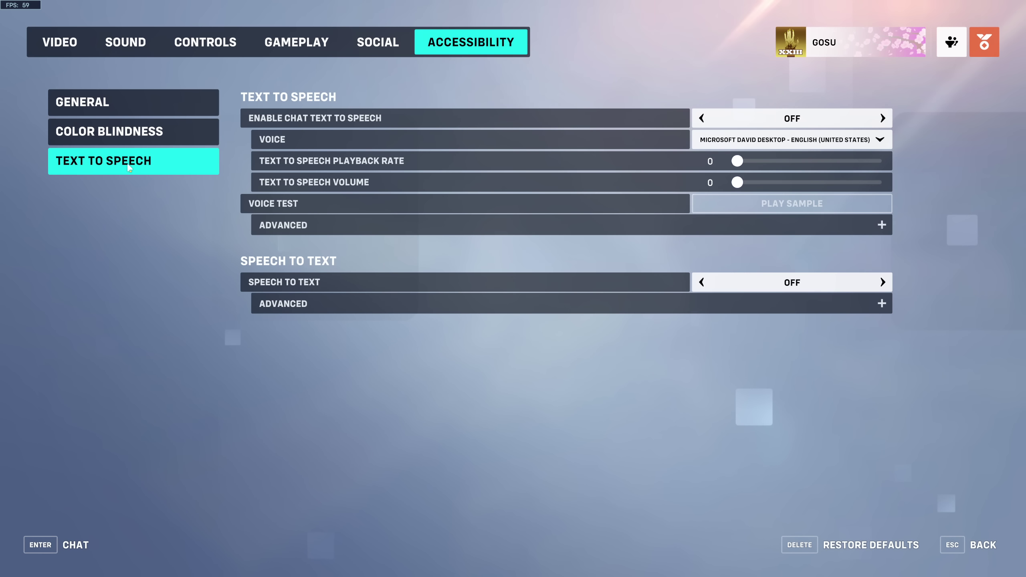